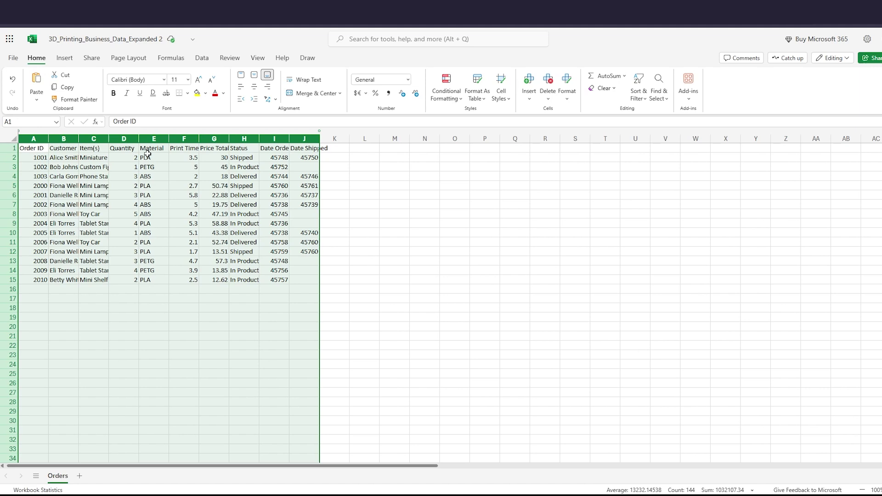
# Step: Auto-fit Orders columns A through J and dismiss the Format as a table suggestion
pyautogui.click(366, 195)
pyautogui.moveTo(304, 139); pyautogui.dragTo(48, 139)
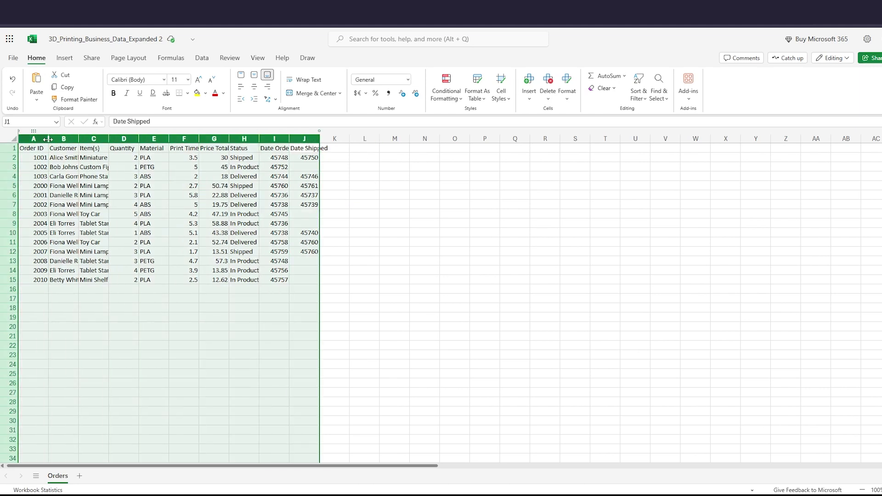
pyautogui.doubleClick(48, 139)
pyautogui.click(268, 289)
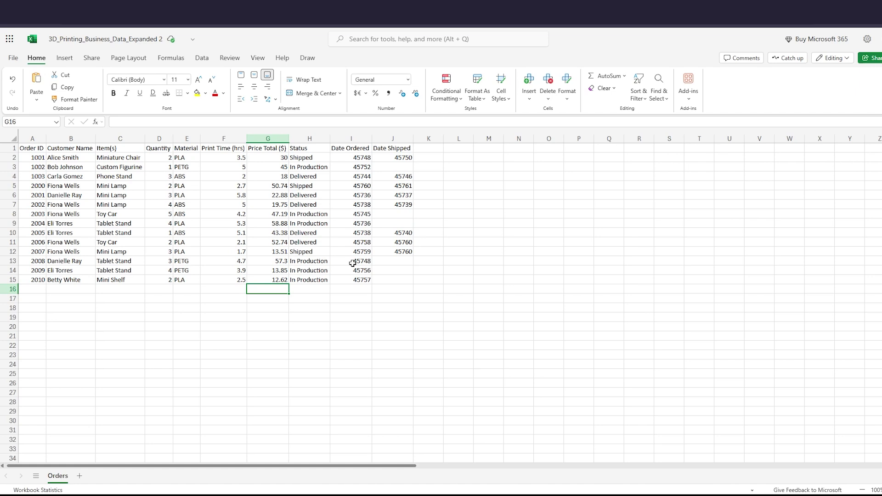
# Step: Insert a PivotTable from the orders data on a new worksheet
pyautogui.click(65, 58)
pyautogui.click(19, 83)
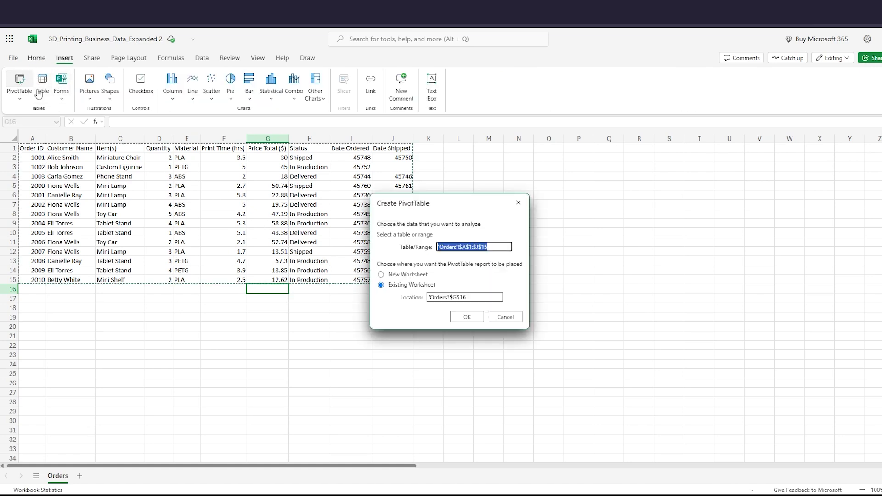
pyautogui.click(381, 274)
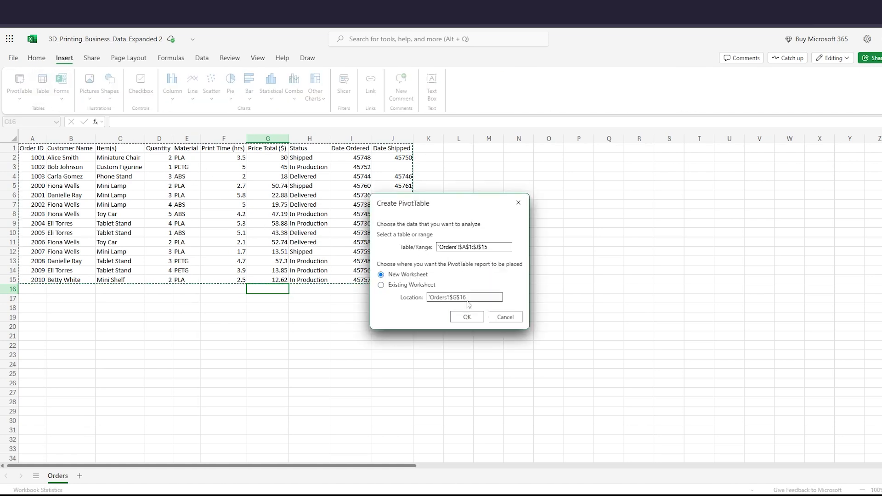
pyautogui.click(467, 317)
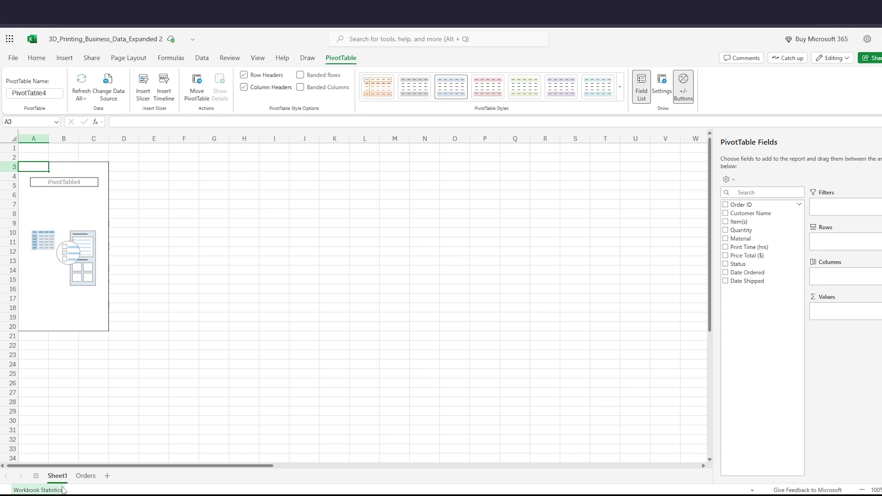
# Step: Add Customer Name as rows and sum Price Total ($) in the PivotTable
pyautogui.click(50, 272)
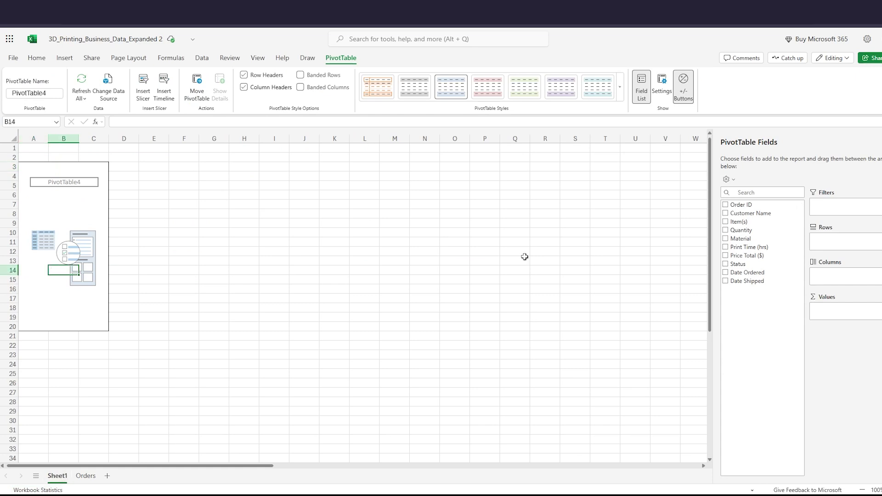
pyautogui.click(731, 215)
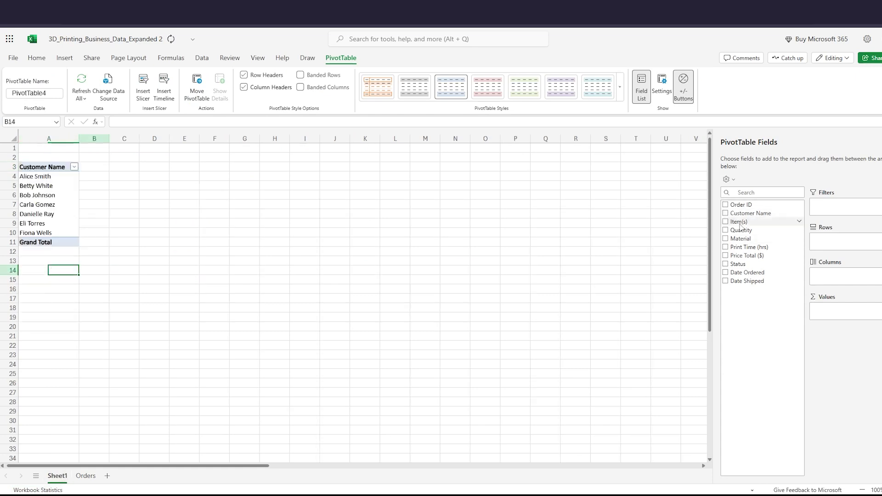
pyautogui.click(726, 256)
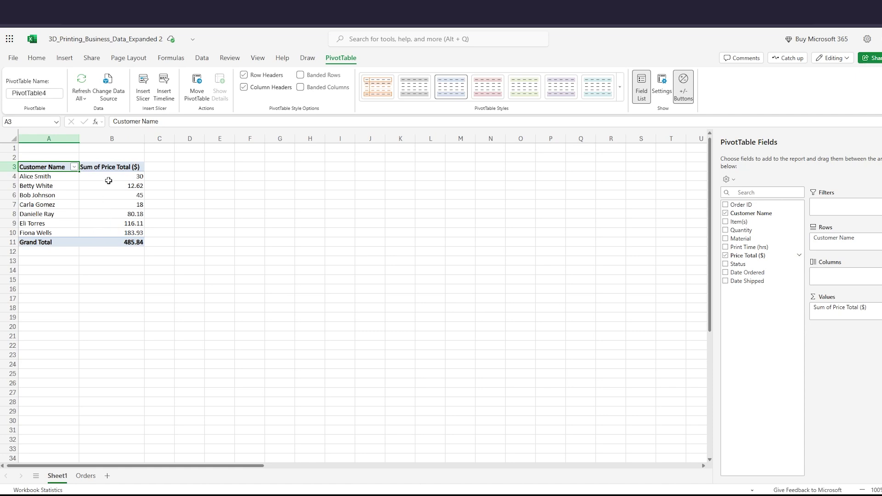
# Step: On the Orders sheet, copy the last order in row 15 into row 16
pyautogui.click(85, 475)
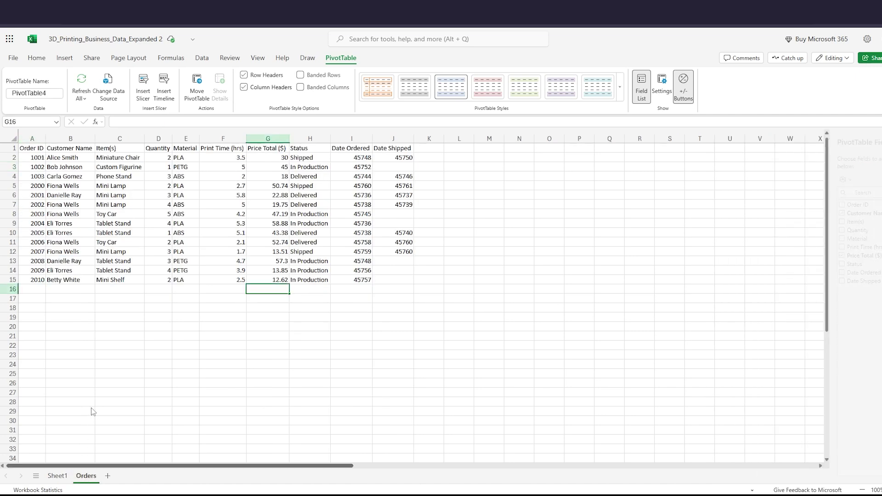
pyautogui.click(12, 280)
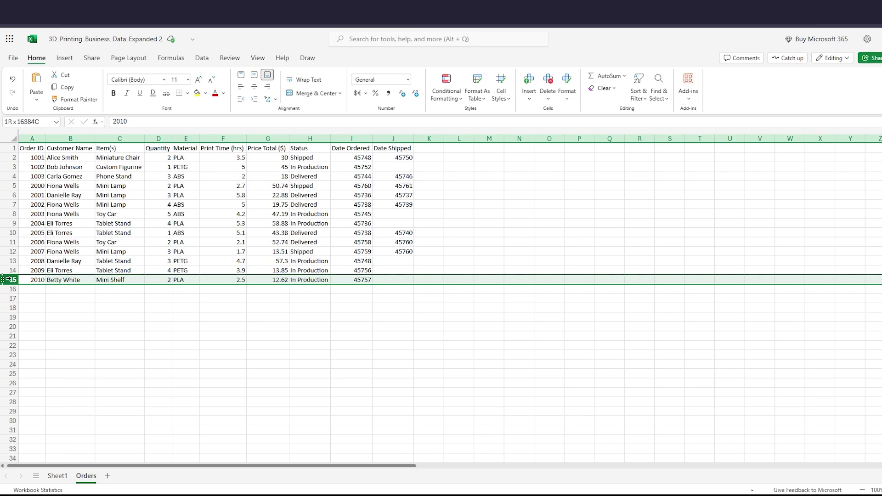
pyautogui.hotkey('ctrl', 'c')
pyautogui.click(16, 362)
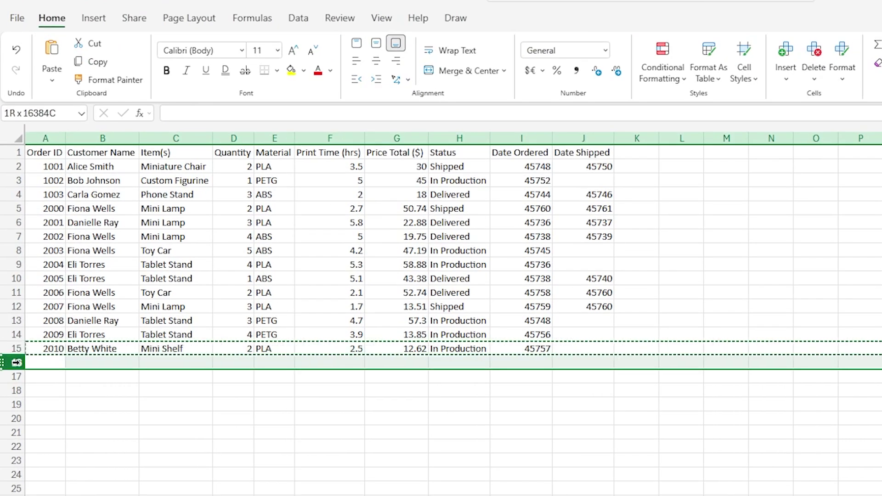
pyautogui.hotkey('ctrl', 'v')
# Step: Replace row 16's customer name in B16 with a new customer, then return to Sheet1
pyautogui.click(110, 365)
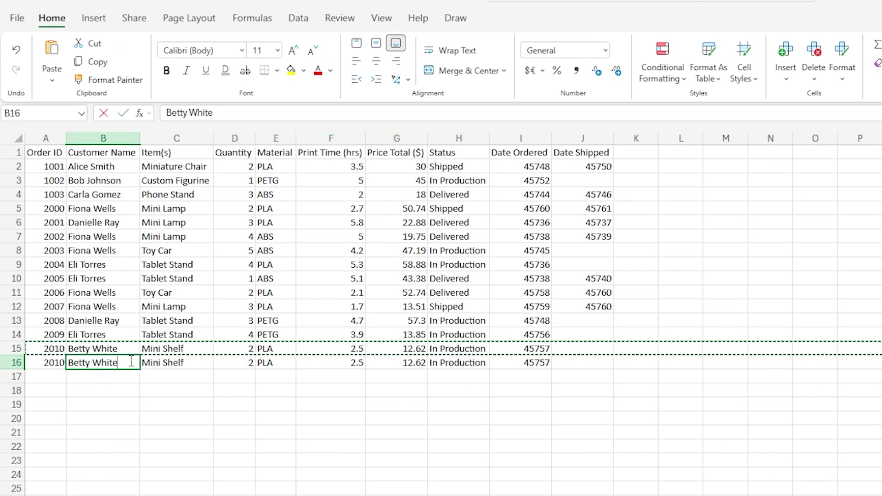
pyautogui.doubleClick(120, 362)
pyautogui.hotkey('shift', 'Home')
pyautogui.write('Tom Hanks')
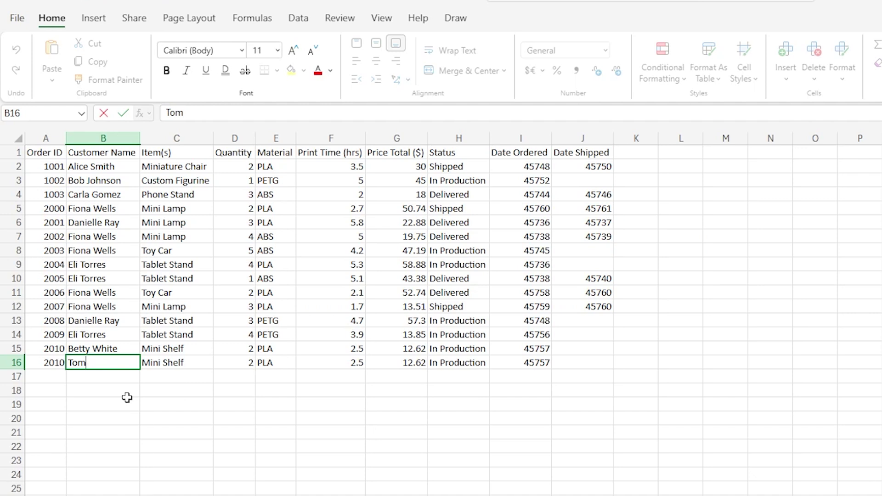
pyautogui.click(106, 400)
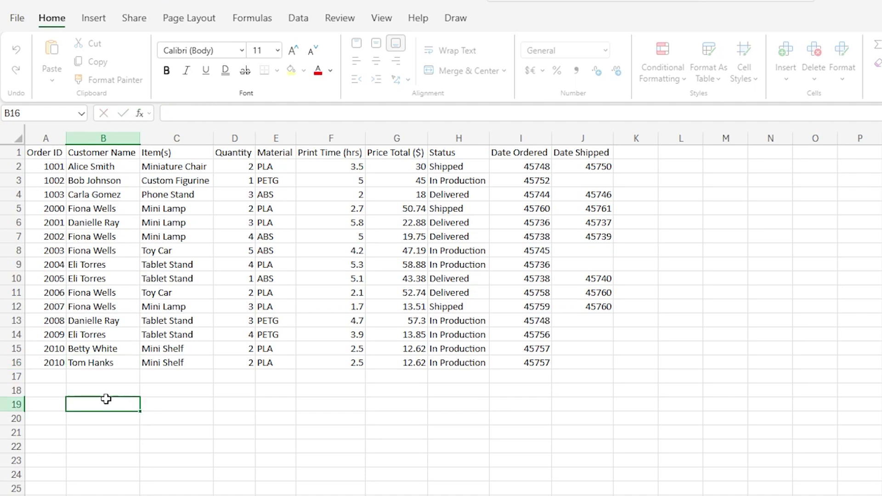
pyautogui.click(218, 366)
pyautogui.click(80, 363)
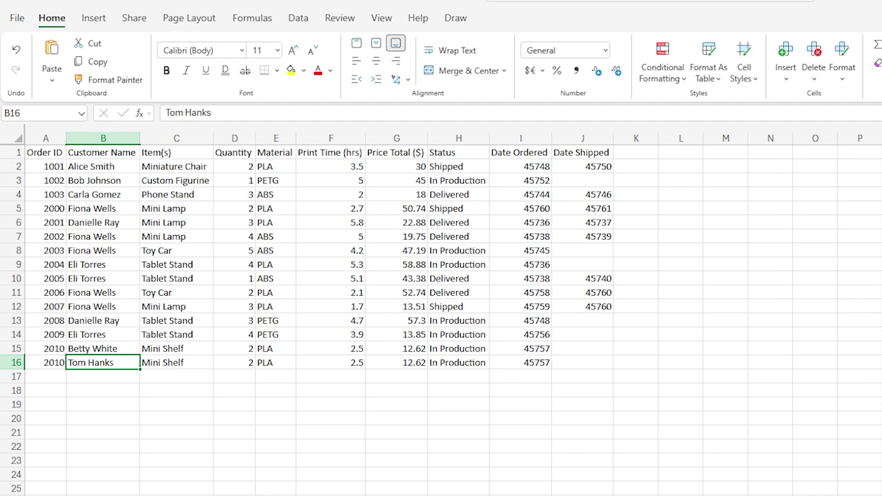
pyautogui.hotkey('ctrl', 'pagedown')
# Step: Refresh the PivotTable, then go back to the Orders sheet
pyautogui.click(84, 231)
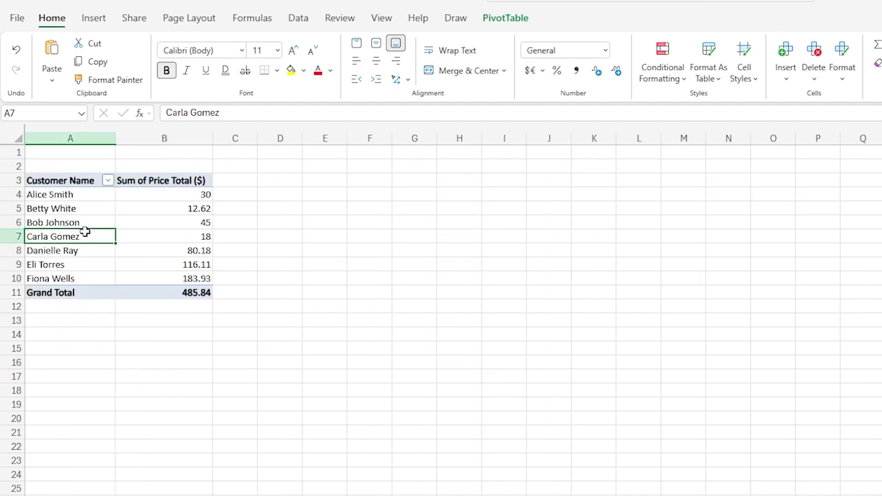
pyautogui.click(82, 224)
pyautogui.rightClick(83, 224)
pyautogui.click(134, 266)
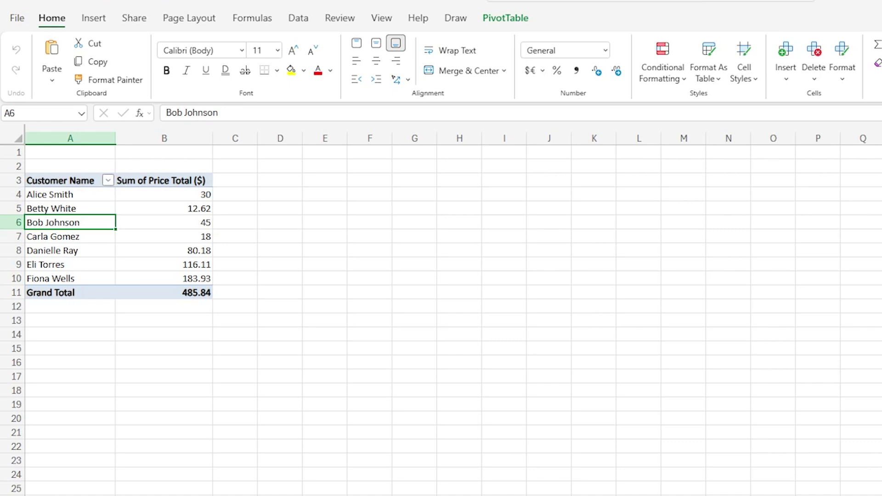
pyautogui.hotkey('ctrl', 'pageup')
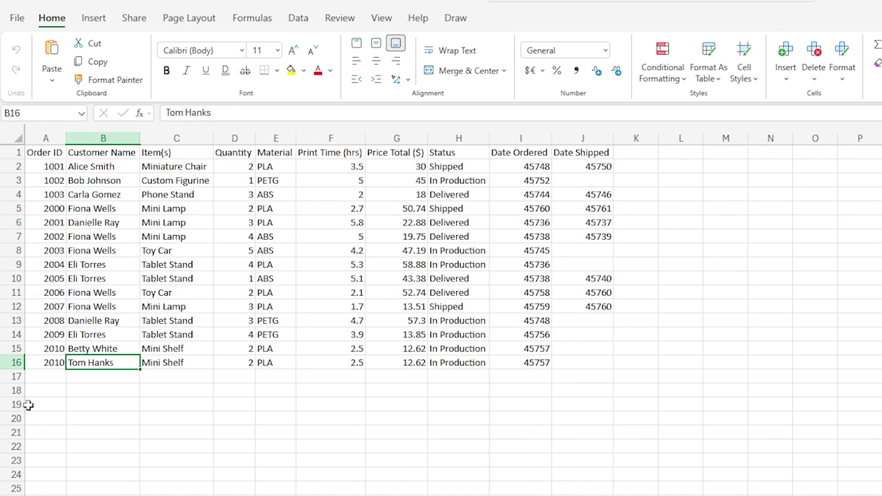
# Step: Clear duplicated row 16, put the new customer name in B15, and return to Sheet1
pyautogui.click(17, 363)
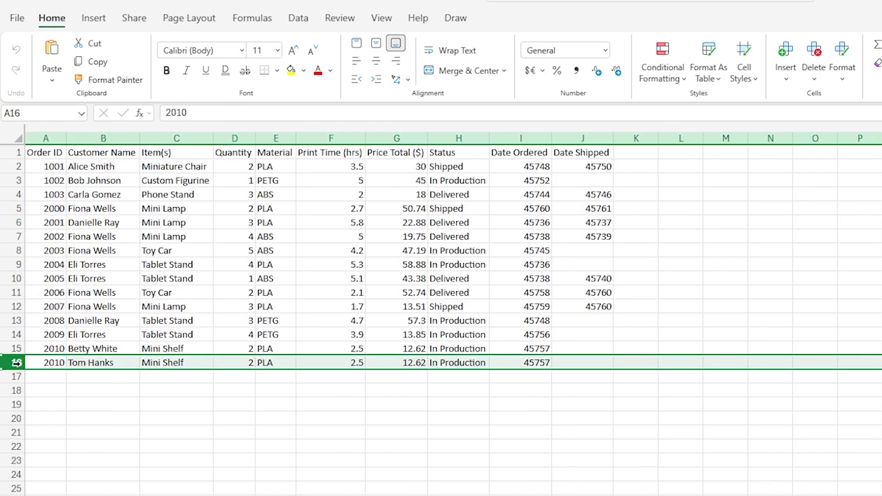
pyautogui.press('Delete')
pyautogui.click(79, 345)
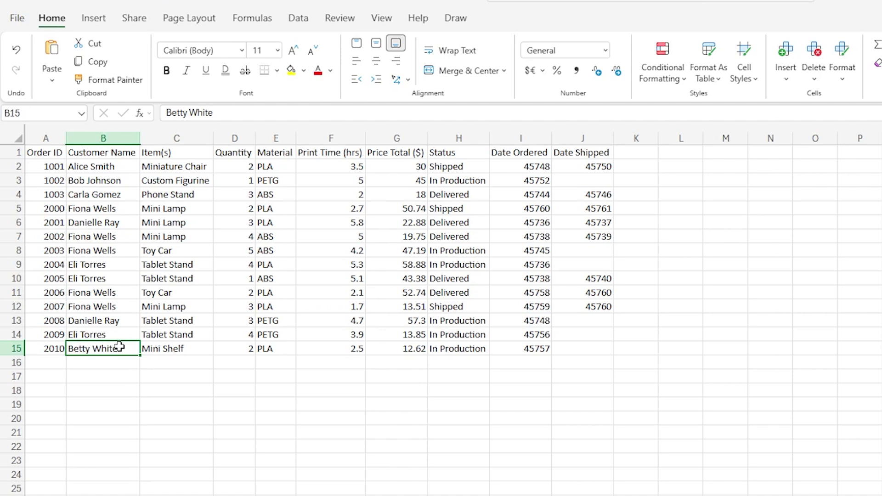
pyautogui.write('Tom ')
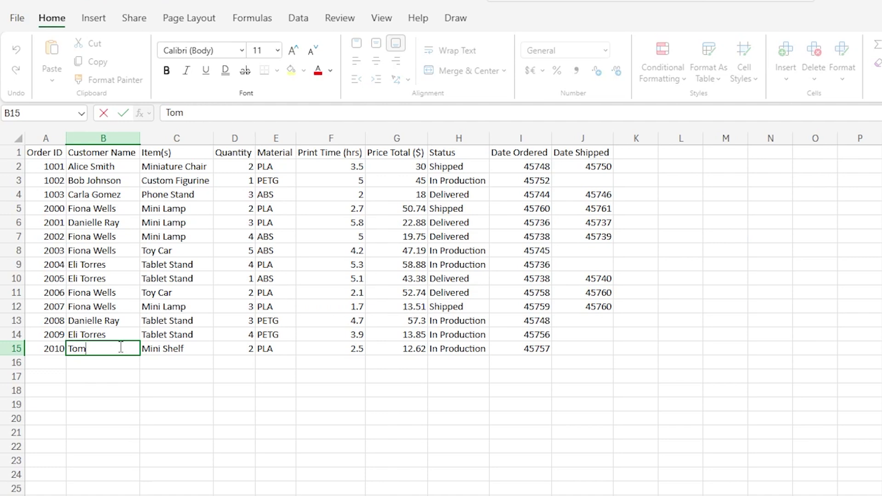
pyautogui.write('Hanks')
pyautogui.click(140, 363)
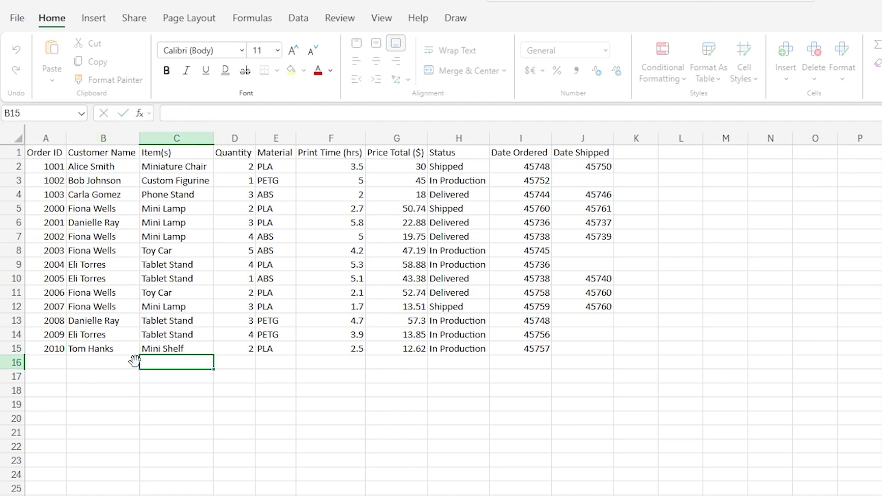
pyautogui.hotkey('ctrl', 'pagedown')
# Step: Refresh the PivotTable to pick up the renamed customer
pyautogui.click(166, 262)
pyautogui.rightClick(166, 262)
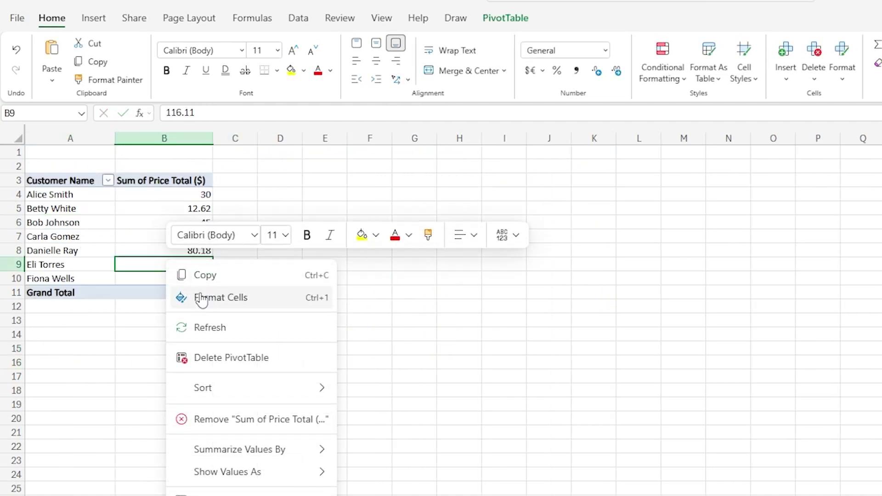
pyautogui.click(212, 339)
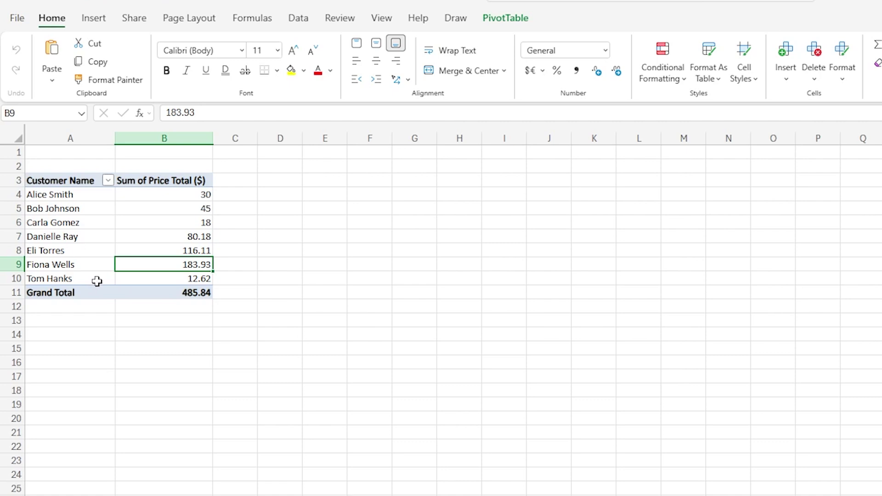
pyautogui.click(81, 278)
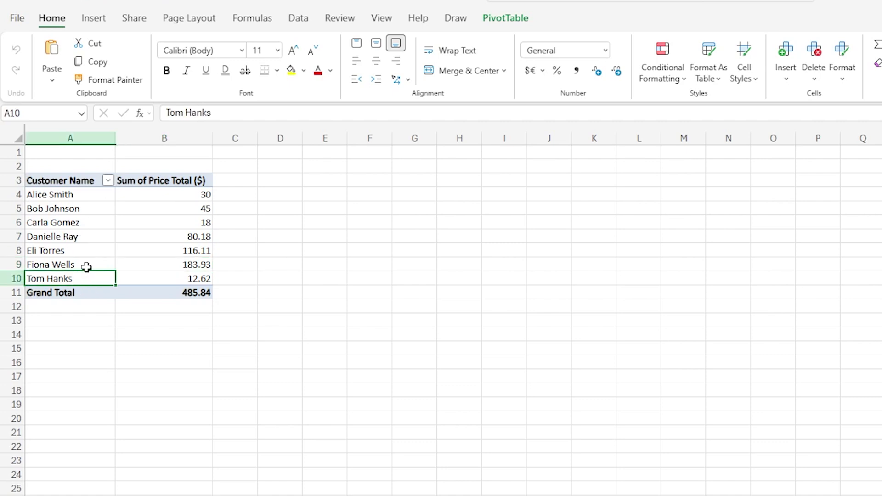
# Step: On Orders, try an undo, then overwrite order 2010's customer in B15 with another name
pyautogui.hotkey('ctrl', 'pageup')
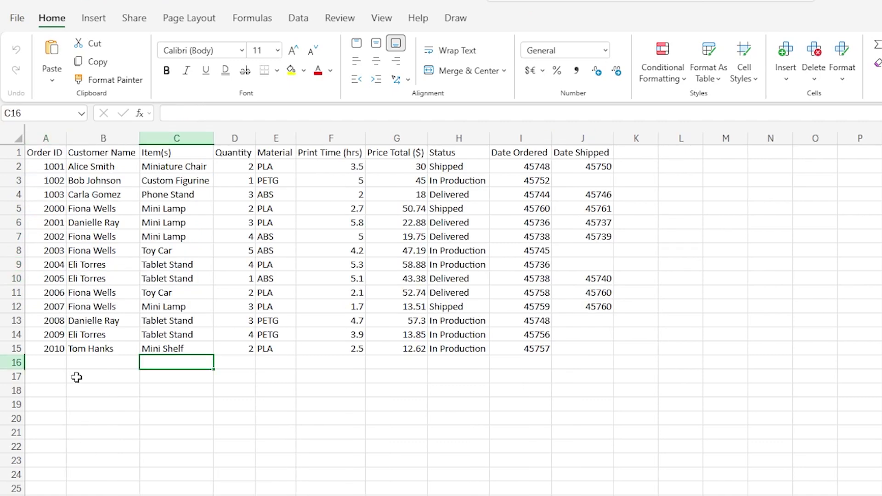
pyautogui.click(132, 337)
pyautogui.hotkey('ctrl', 'z')
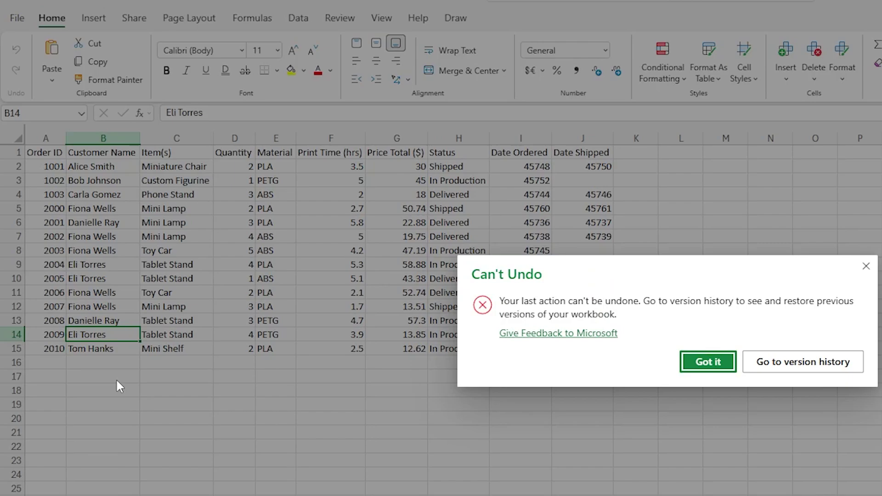
pyautogui.click(866, 266)
pyautogui.click(72, 362)
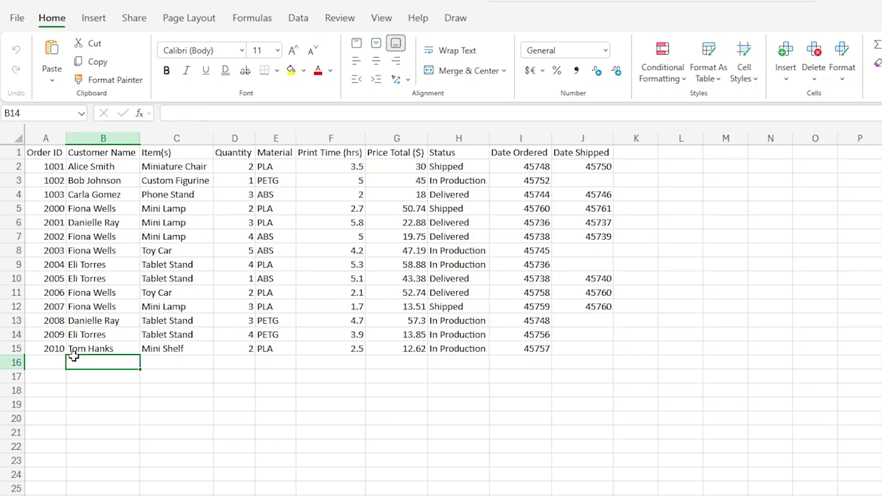
pyautogui.click(70, 348)
pyautogui.write('Betty')
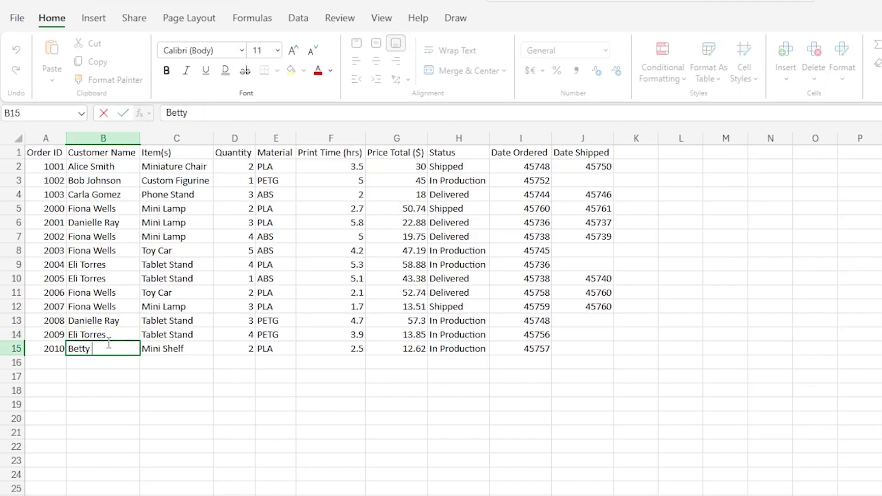
pyautogui.write(' White')
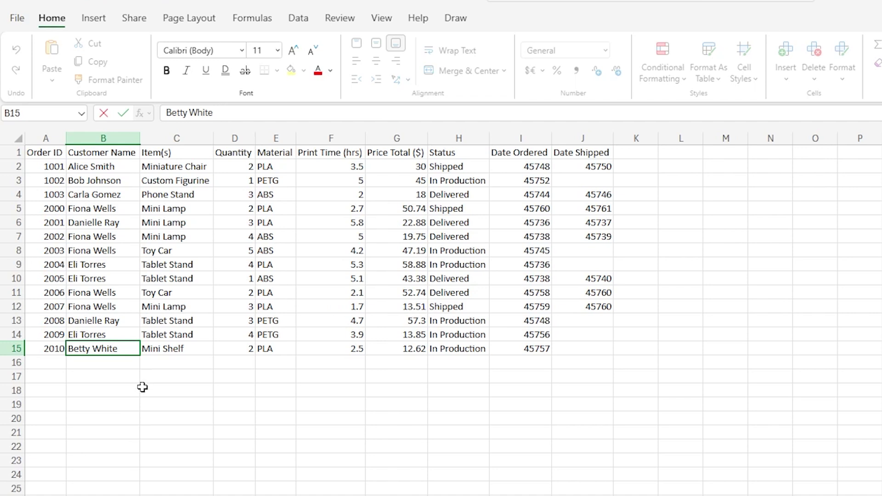
pyautogui.click(136, 375)
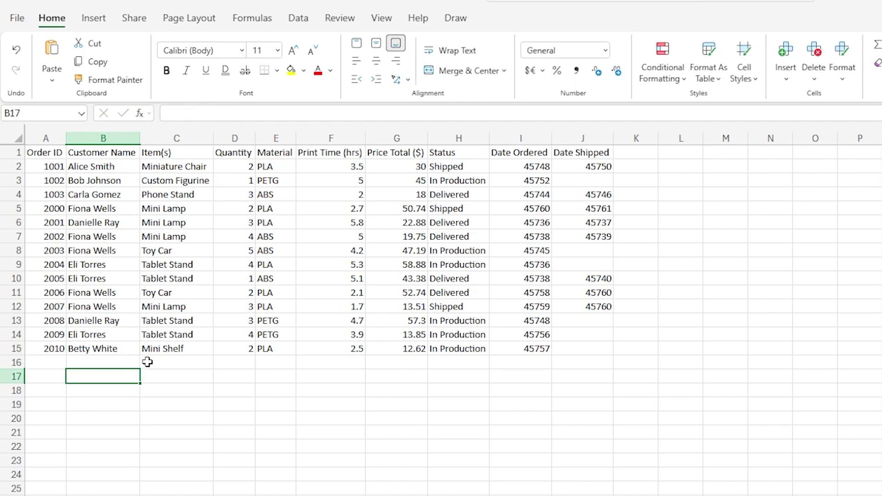
# Step: Select the order data A1:J15, then click away to clear the selection
pyautogui.click(13, 362)
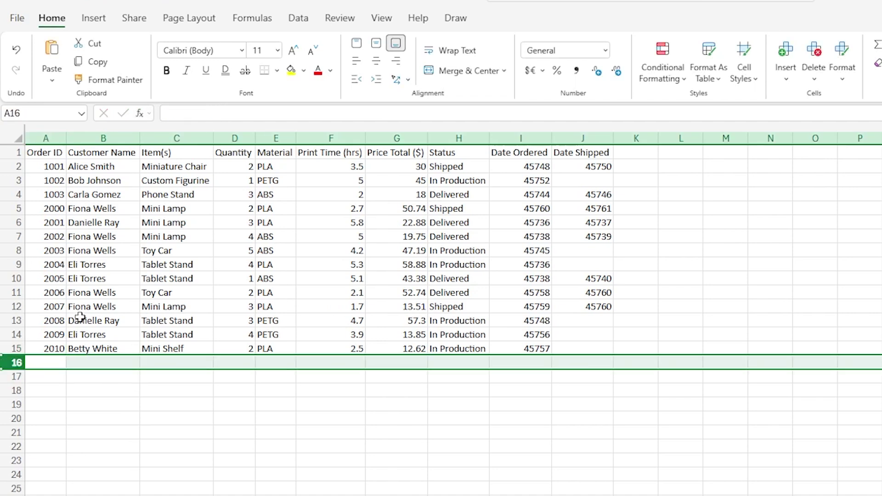
pyautogui.moveTo(46, 152); pyautogui.dragTo(582, 348)
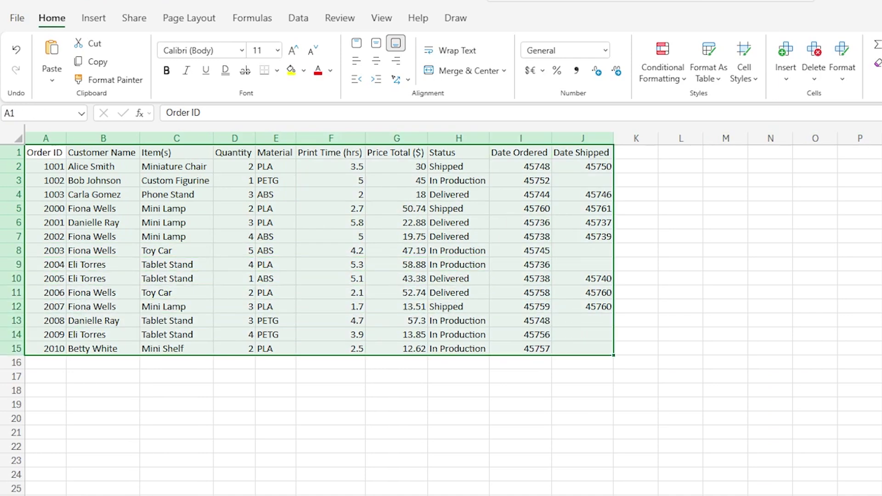
pyautogui.click(223, 400)
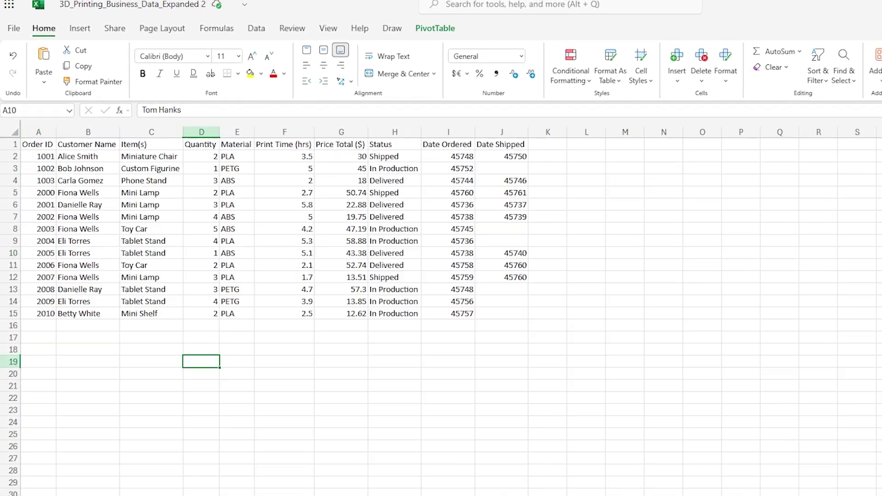
# Step: Delete the Sheet1 PivotTable sheet and confirm the deletion
pyautogui.rightClick(55, 476)
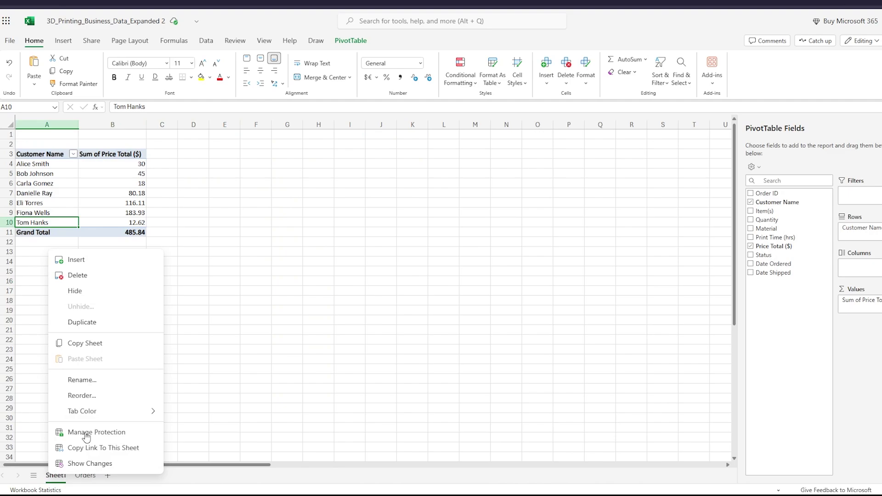
pyautogui.click(83, 275)
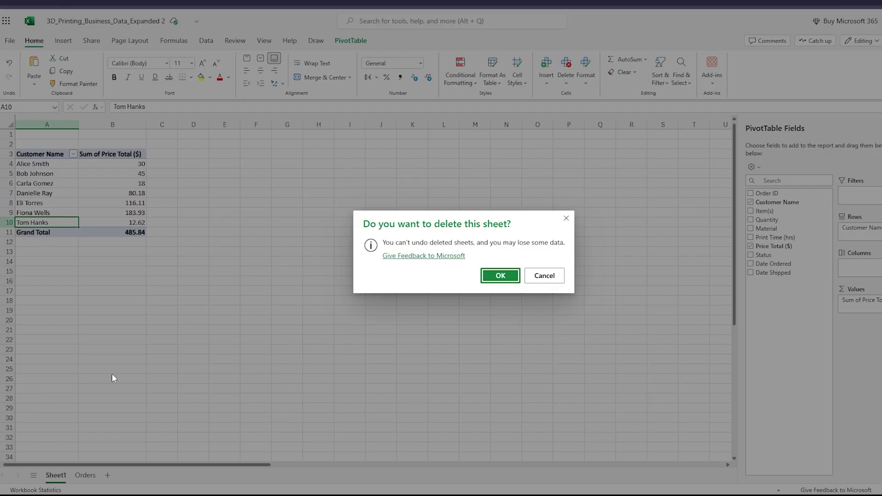
pyautogui.click(499, 281)
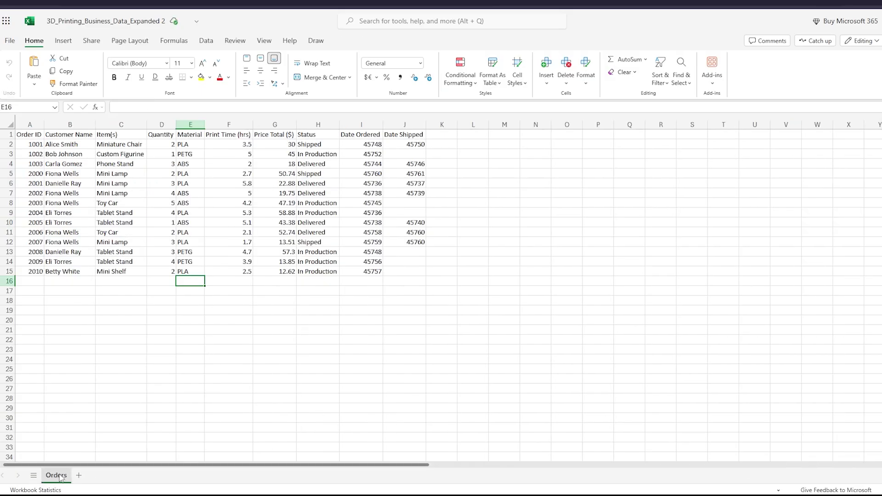
pyautogui.click(166, 229)
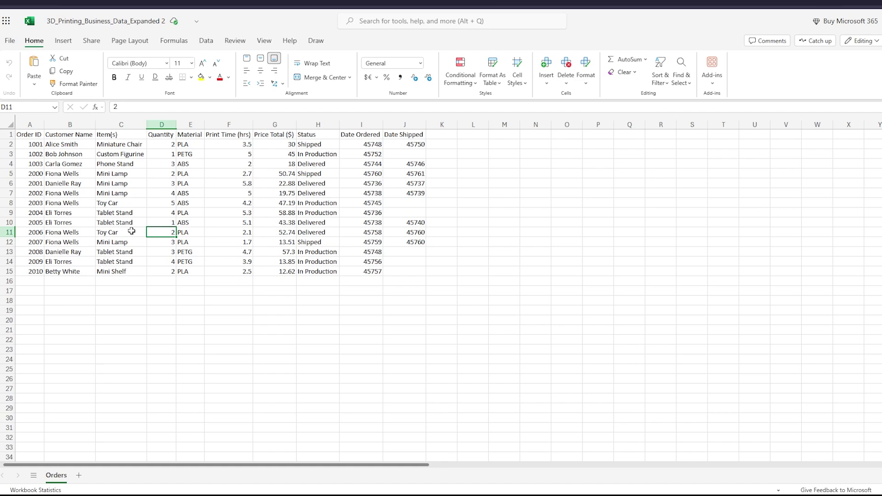
# Step: Format A1:J15 as a Light Gray table (Table Style Light 1) with headers
pyautogui.click(94, 155)
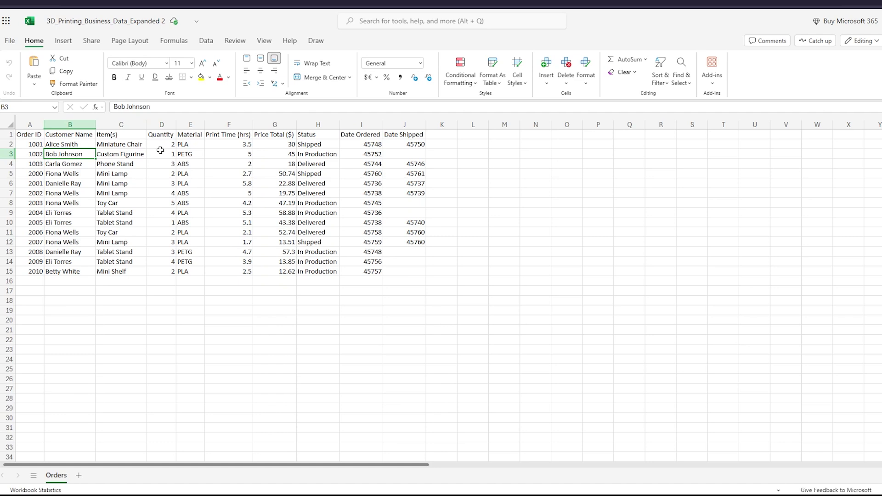
pyautogui.moveTo(21, 134); pyautogui.dragTo(408, 268)
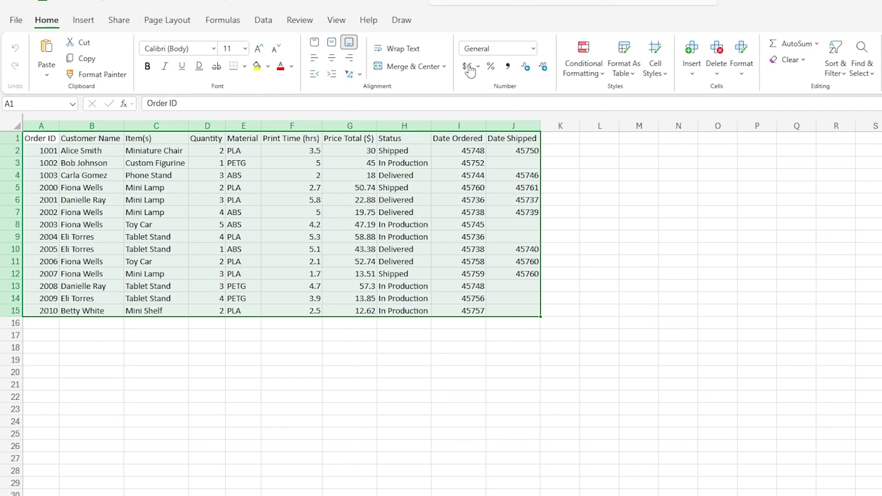
pyautogui.click(630, 71)
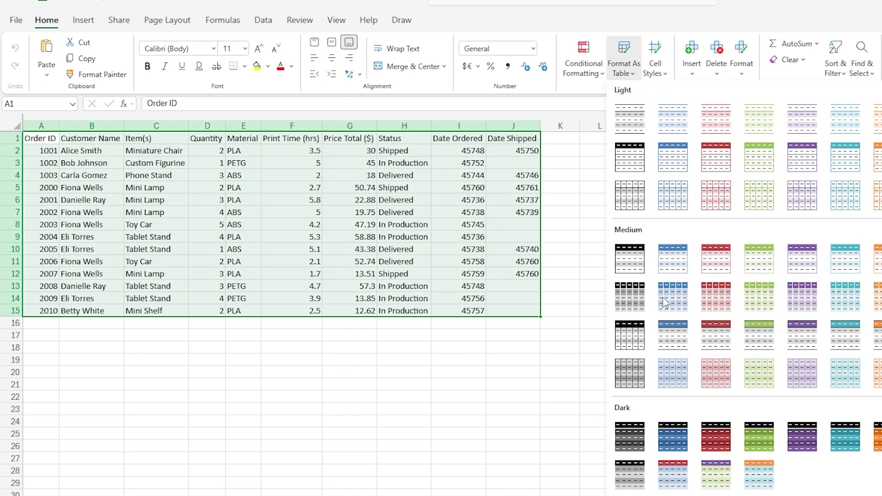
pyautogui.click(631, 120)
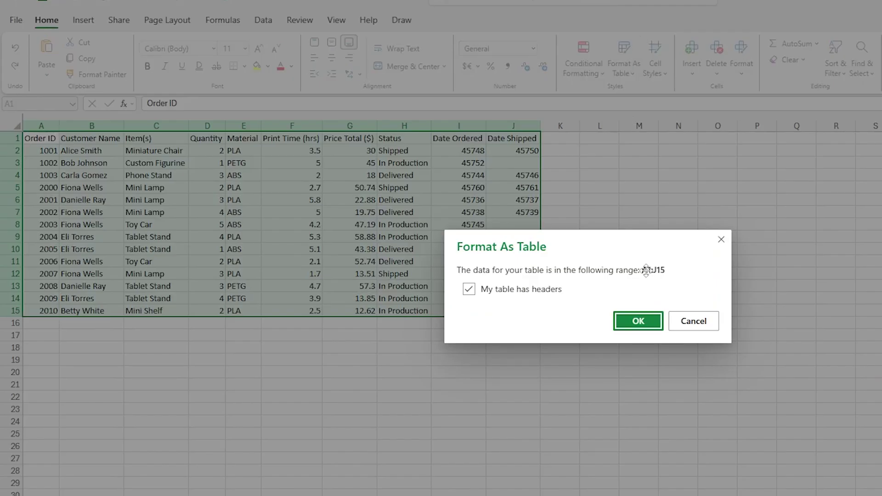
pyautogui.click(639, 322)
# Step: Insert a PivotTable from the Orders table on a new worksheet
pyautogui.click(474, 264)
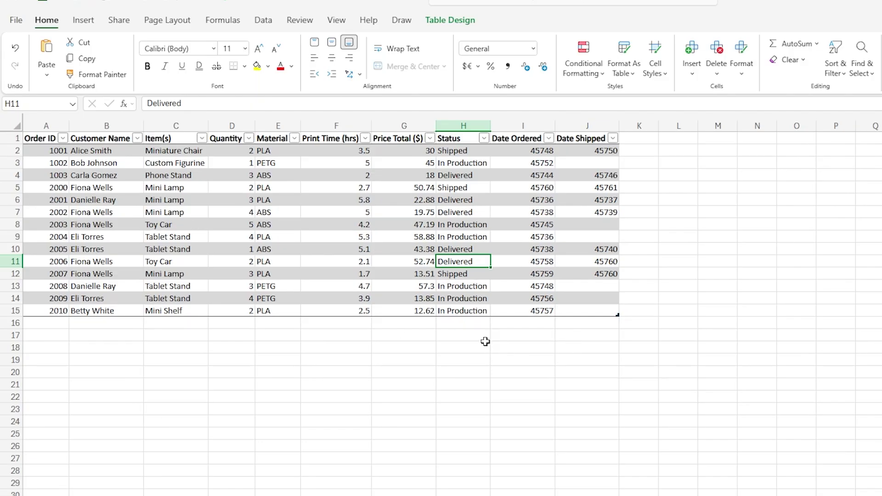
pyautogui.click(83, 20)
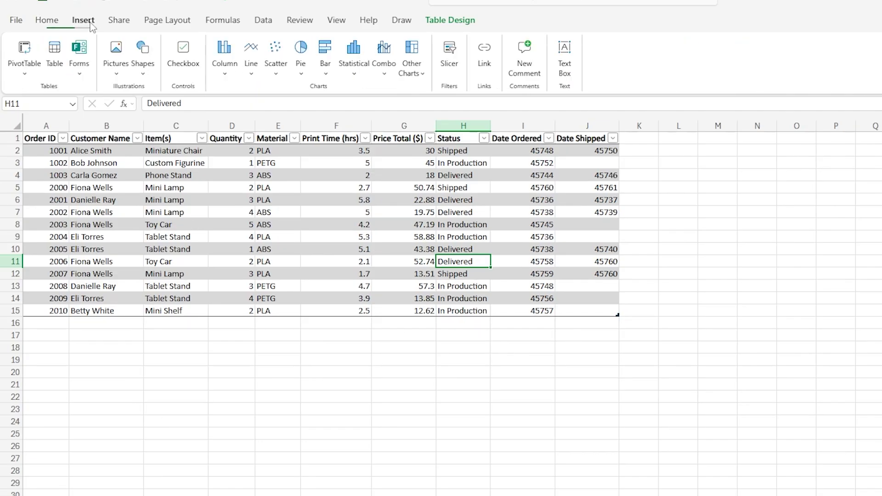
pyautogui.click(25, 51)
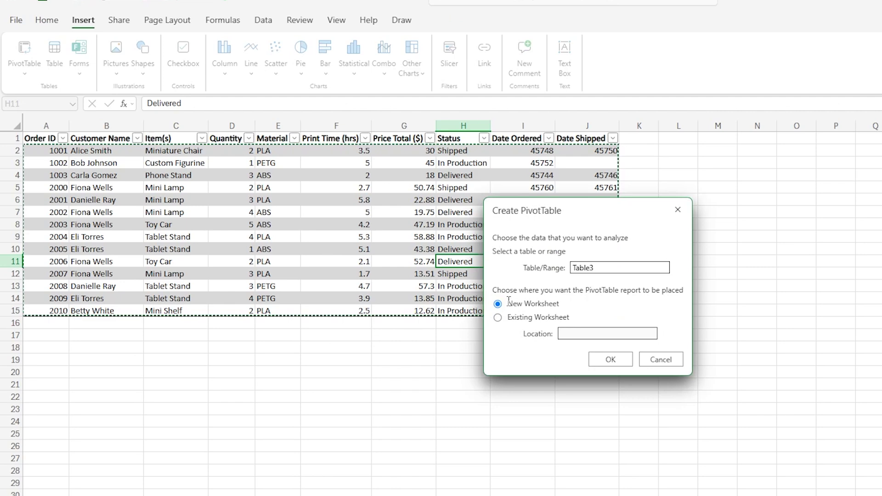
pyautogui.click(612, 359)
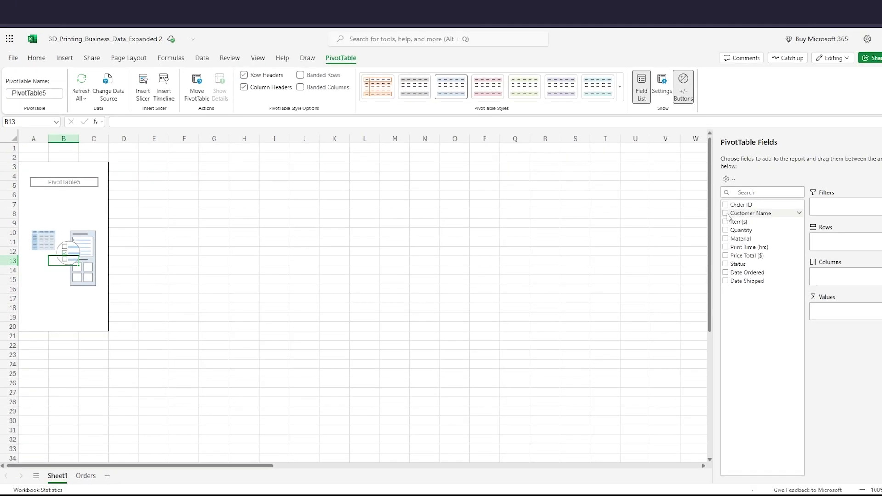
# Step: Add Customer Name to the PivotTable rows, then return to the Orders sheet
pyautogui.click(726, 213)
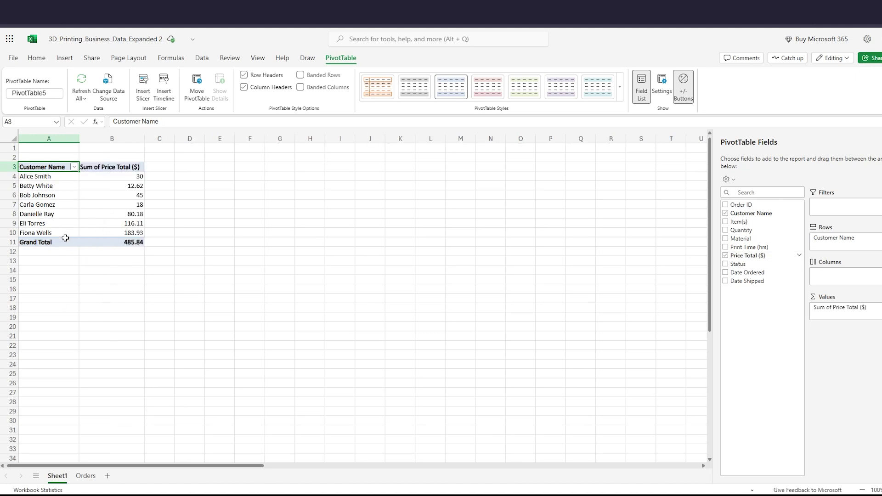
pyautogui.click(86, 476)
pyautogui.click(27, 288)
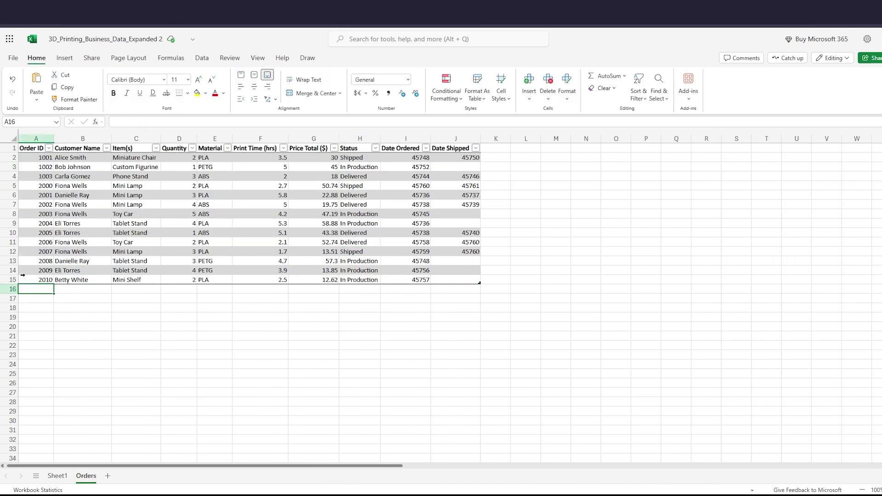
# Step: Copy order 2010's row 15 into row 16 of the table
pyautogui.click(12, 280)
pyautogui.hotkey('ctrl', 'c')
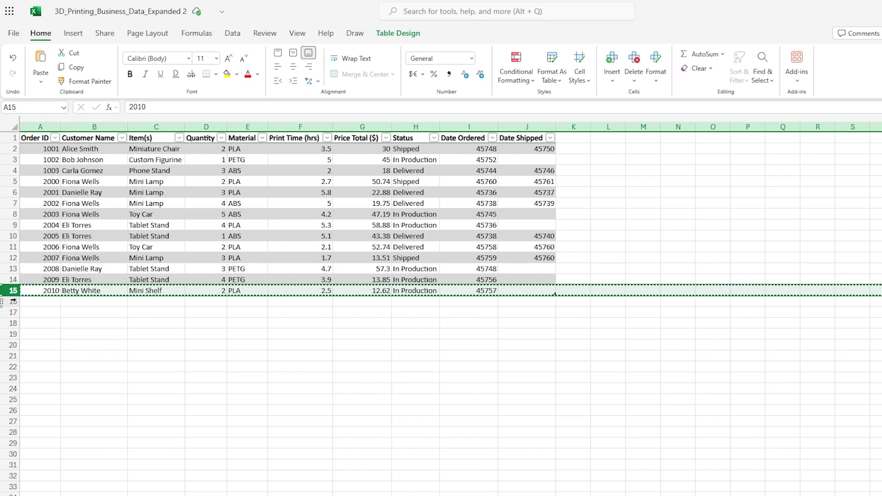
pyautogui.click(24, 289)
pyautogui.hotkey('ctrl', 'v')
# Step: Change the customer in B16 to the new customer's name
pyautogui.click(70, 297)
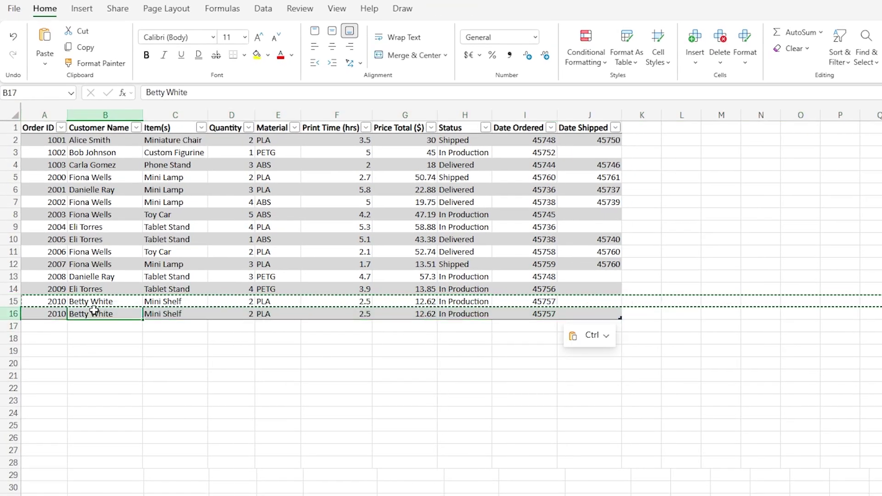
pyautogui.write('Tom Han')
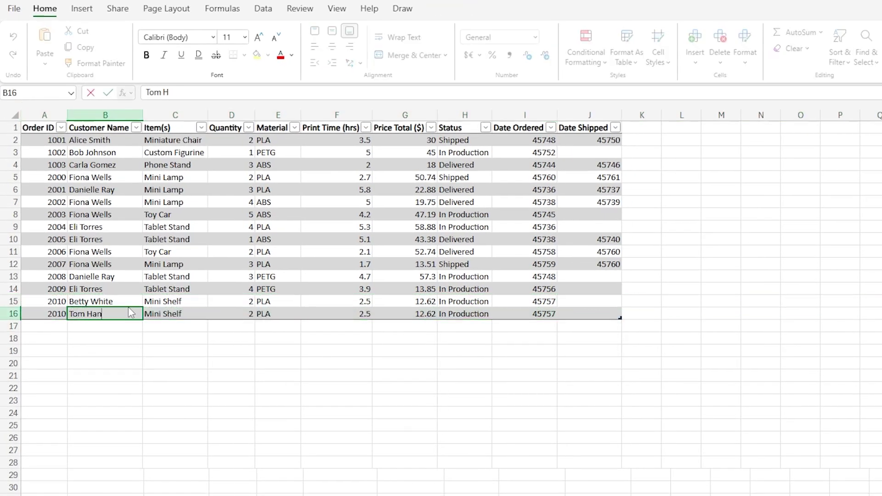
pyautogui.write('ks')
pyautogui.press('Return')
pyautogui.click(138, 290)
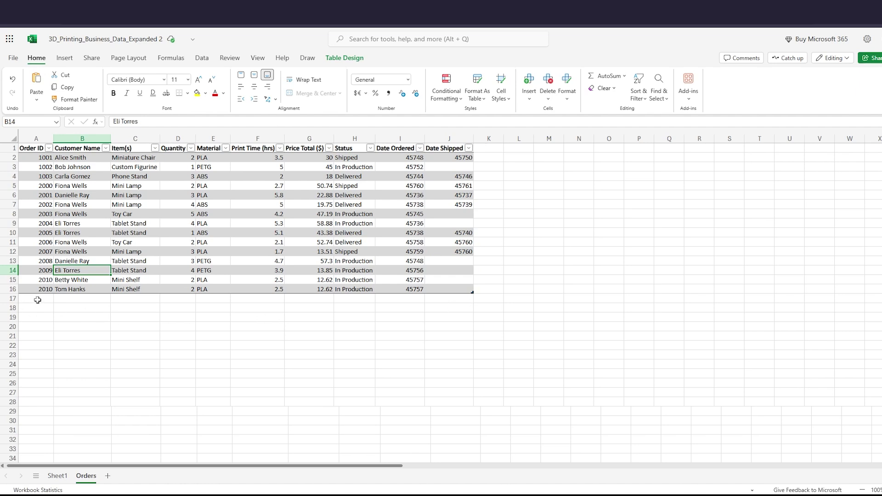
# Step: Refresh the Sheet1 PivotTable and confirm the added customer shows 12.62, grand total 498.46
pyautogui.click(57, 477)
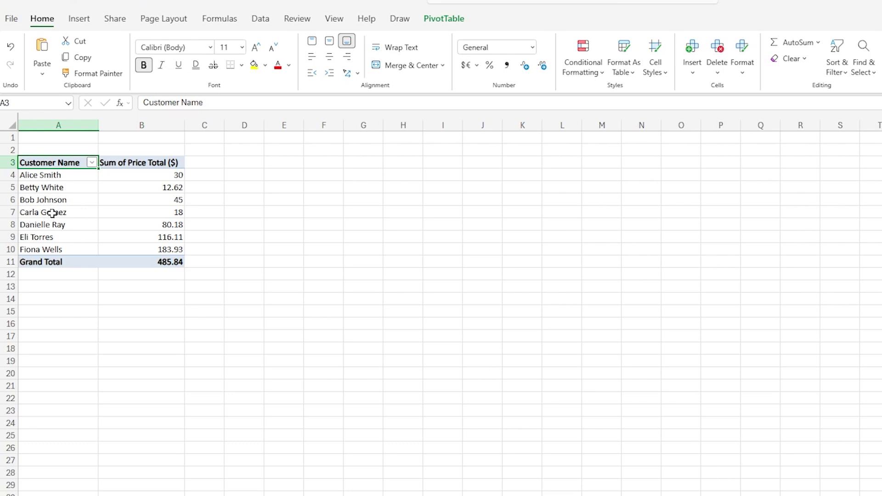
pyautogui.click(53, 212)
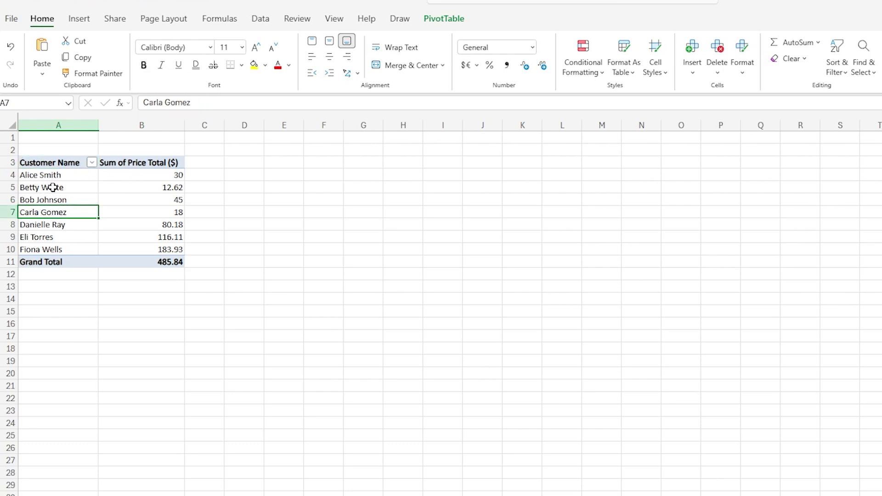
pyautogui.rightClick(77, 210)
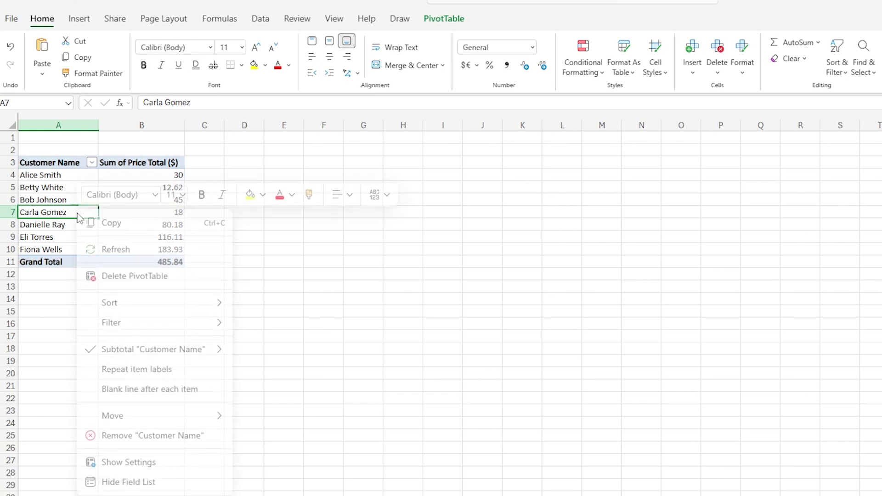
pyautogui.click(107, 251)
pyautogui.click(86, 262)
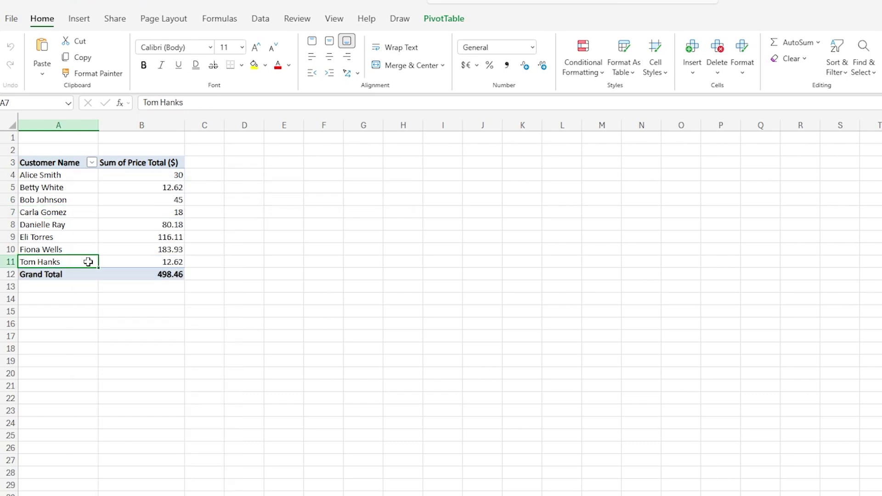
pyautogui.click(163, 264)
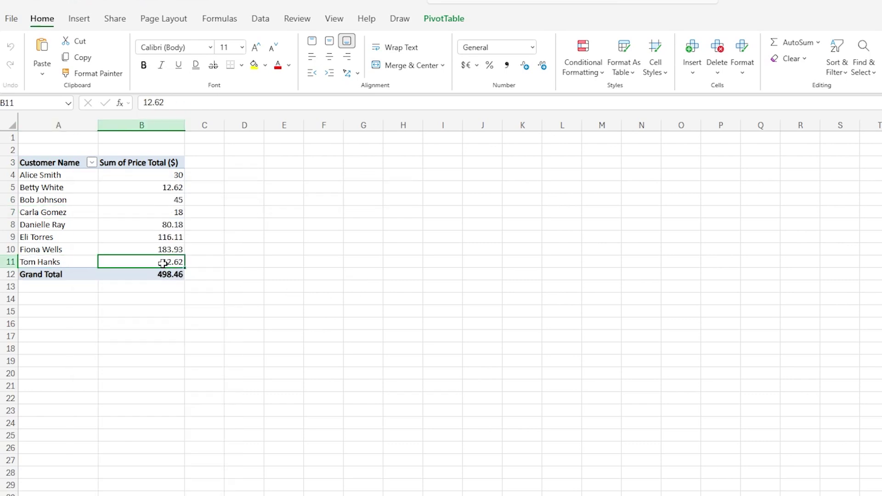